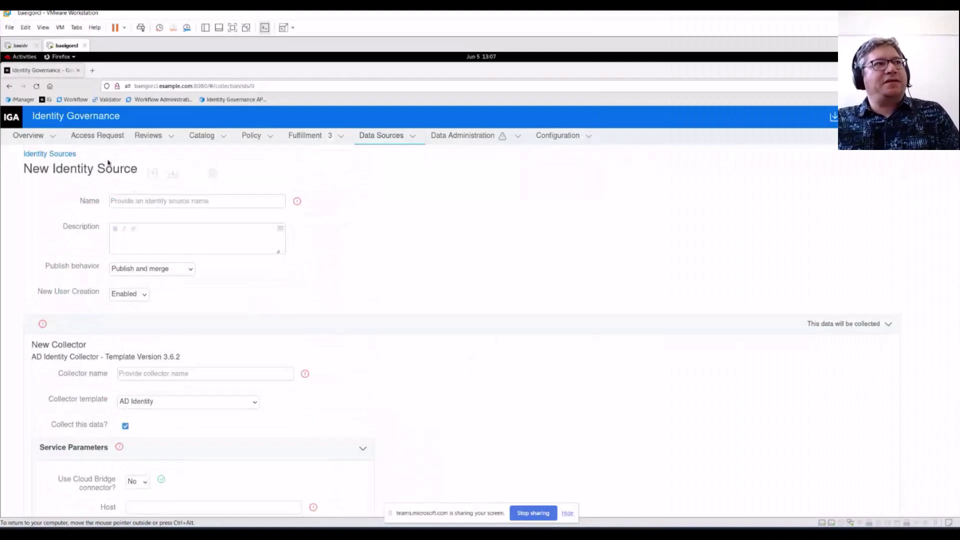
Start a new identity source from the Identity Sources list and keep the AD Identity collector template.
left_click(53, 155)
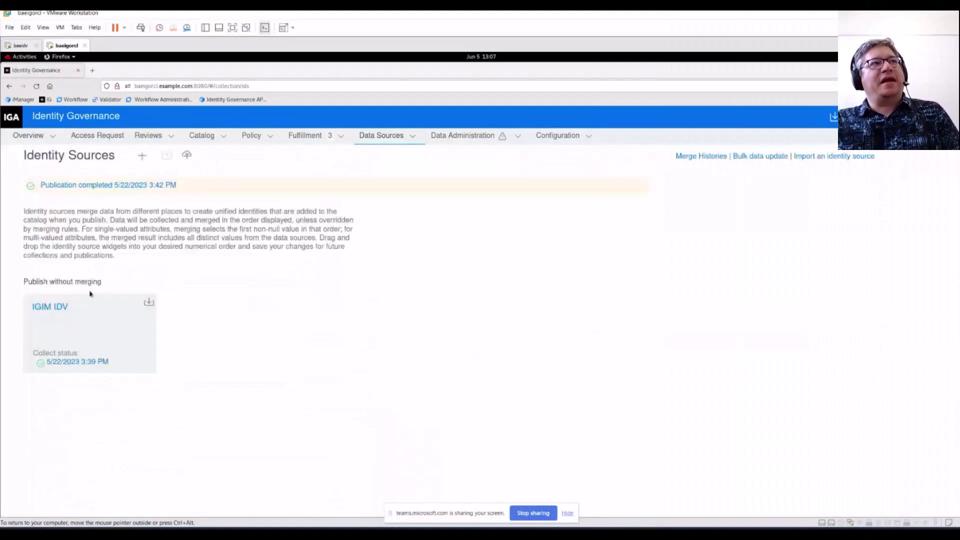
left_click(142, 156)
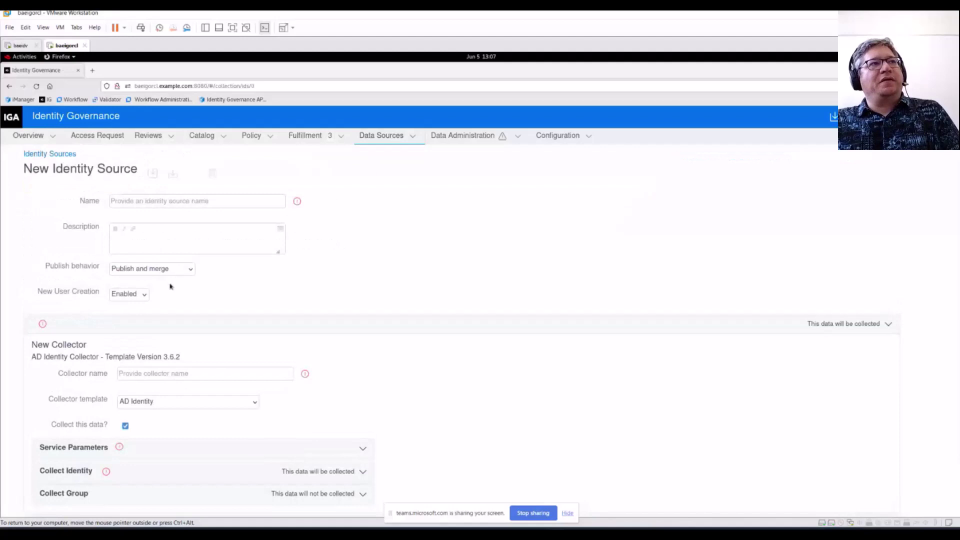
left_click(155, 401)
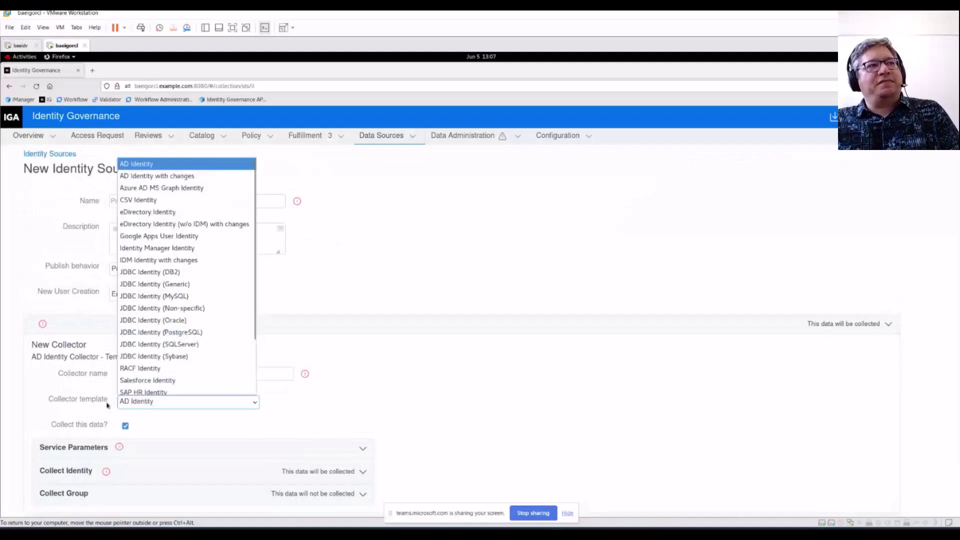
scroll(183, 310, "down", 2)
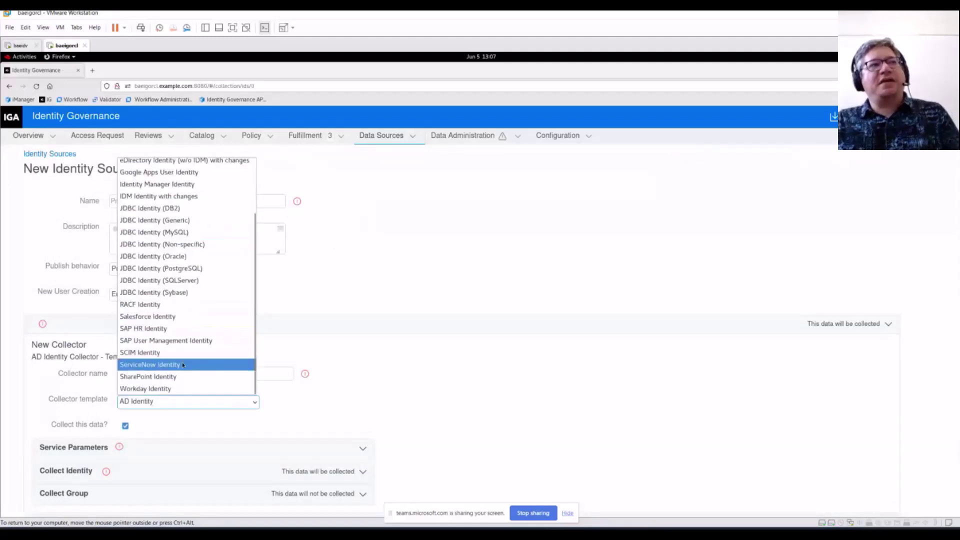
scroll(183, 366, "up", 2)
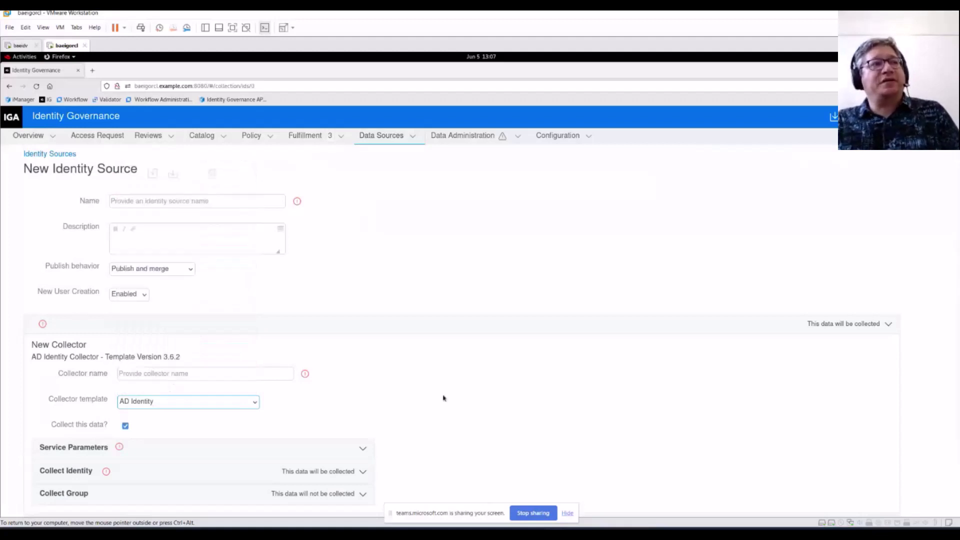
scroll(436, 407, "down", 2)
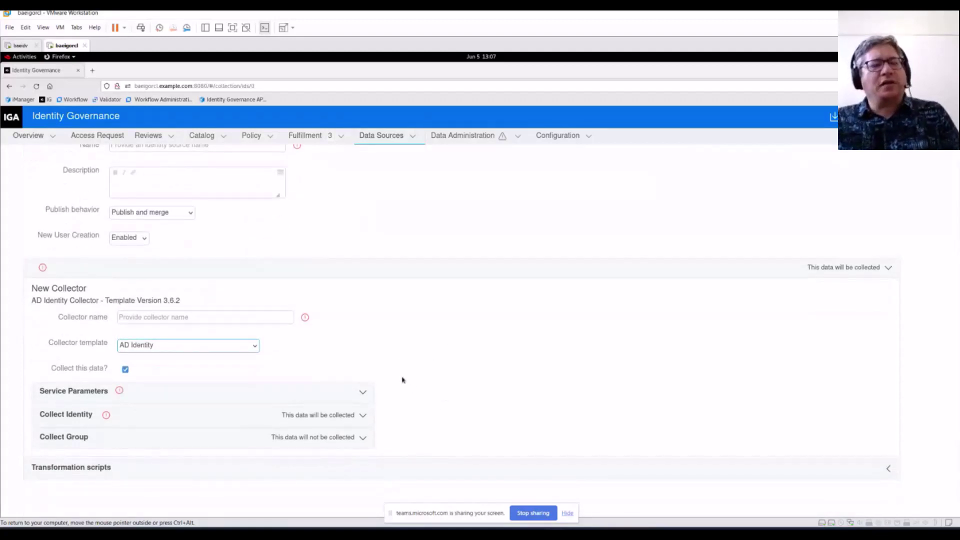
scroll(444, 401, "down", 1)
Expand the AD Identity collector's Service Parameters to show default connection settings like port 389.
left_click(303, 383)
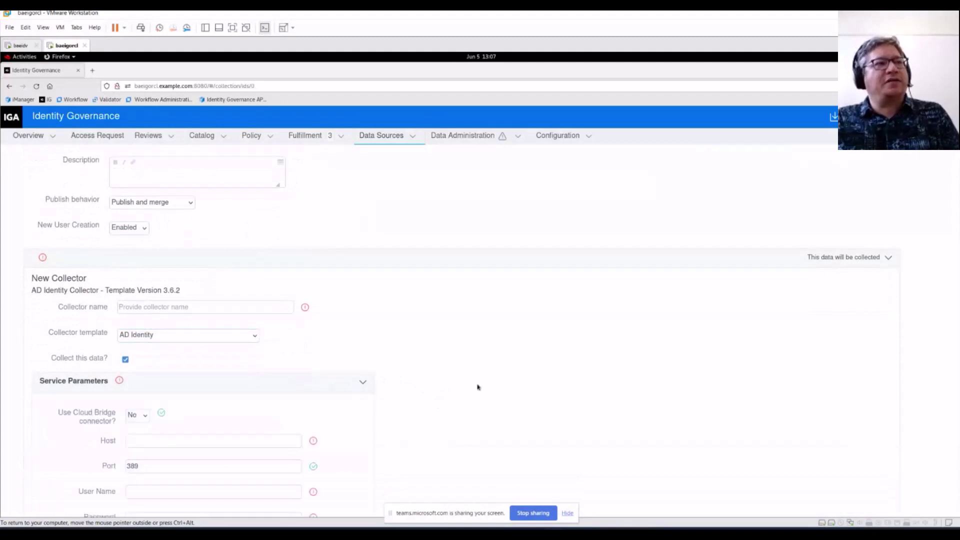
scroll(480, 386, "down", 4)
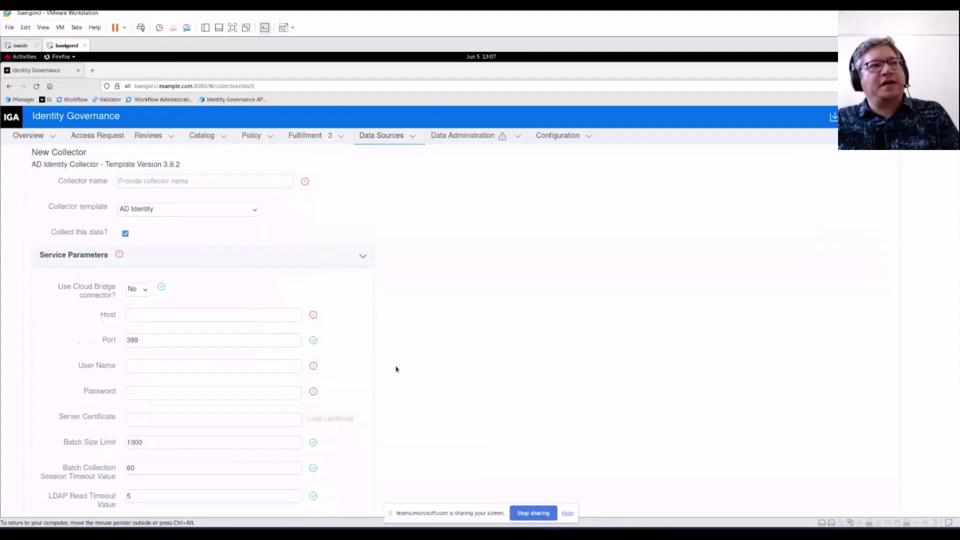
scroll(395, 369, "down", 2)
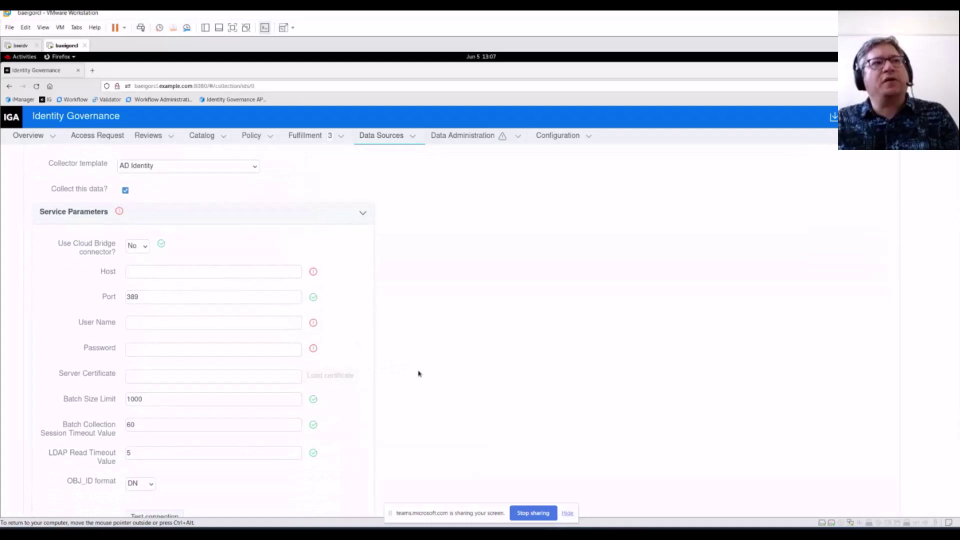
scroll(418, 373, "down", 4)
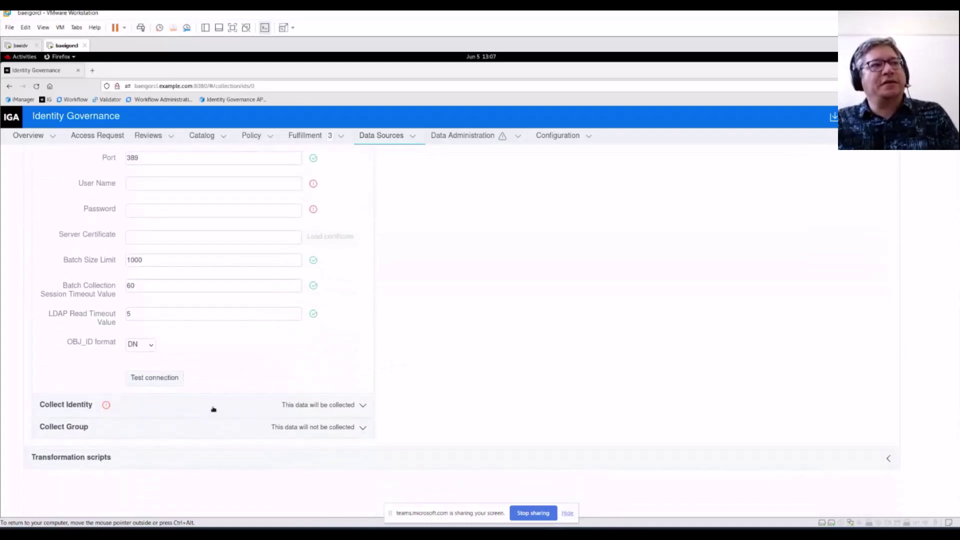
Expand Collect Identity and review its LDAP filter, Base Dn and Scope settings.
left_click(212, 407)
scroll(512, 386, "down", 5)
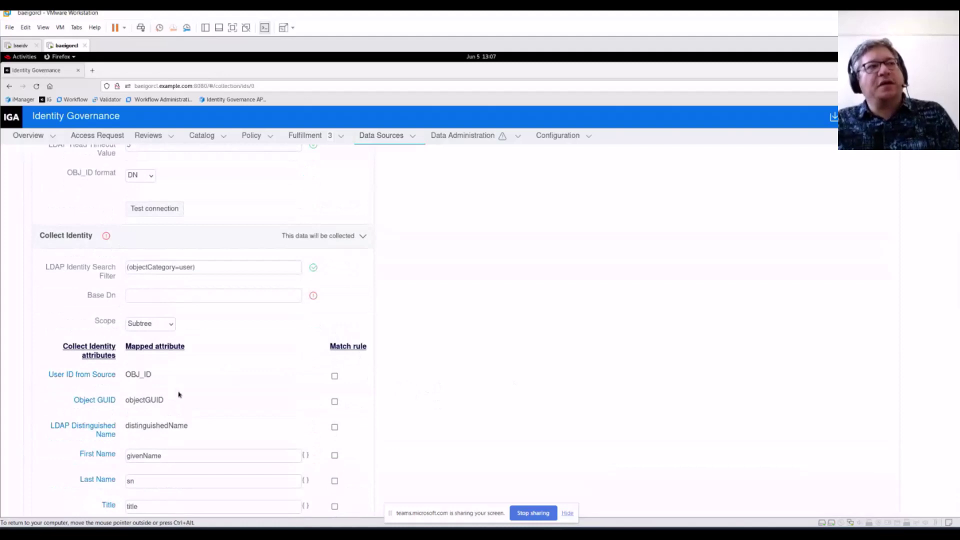
scroll(192, 394, "down", 3)
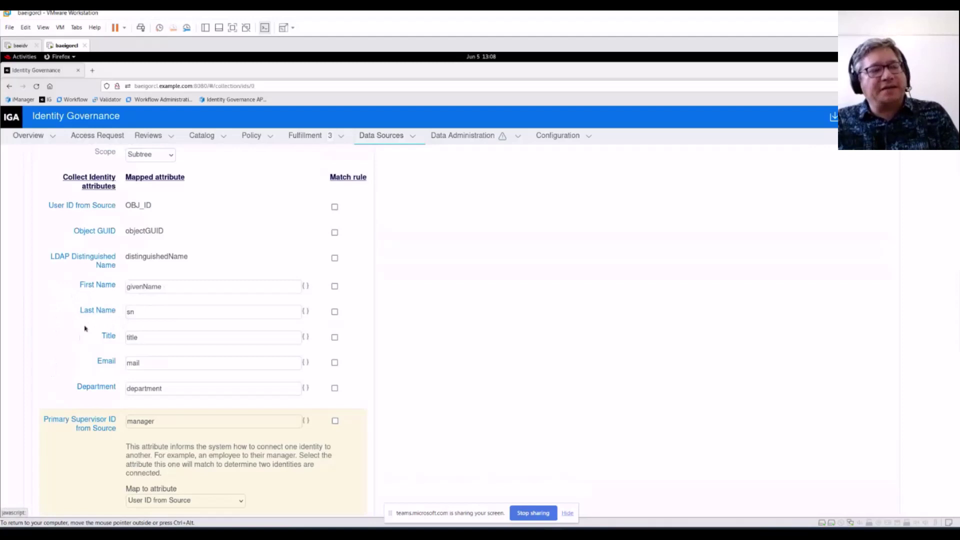
scroll(67, 378, "down", 2)
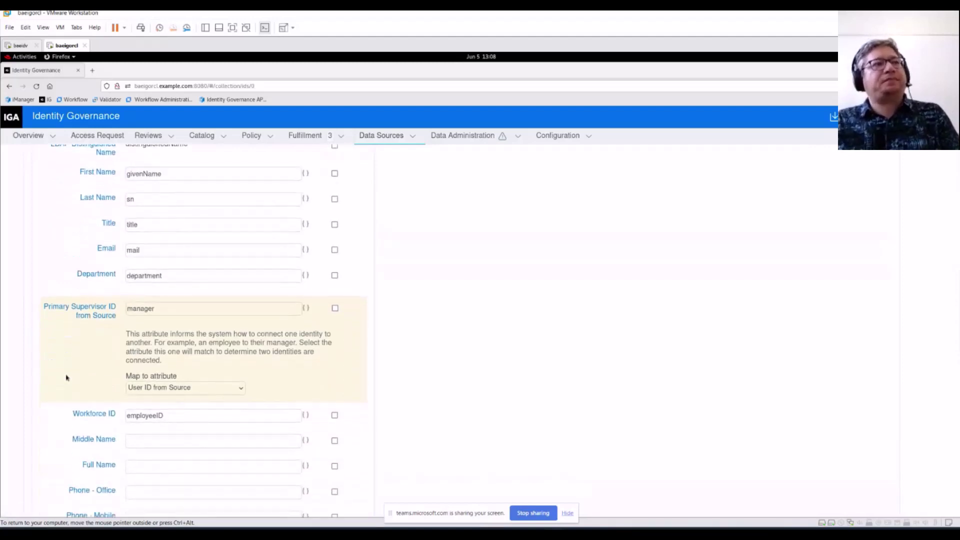
scroll(67, 377, "down", 1)
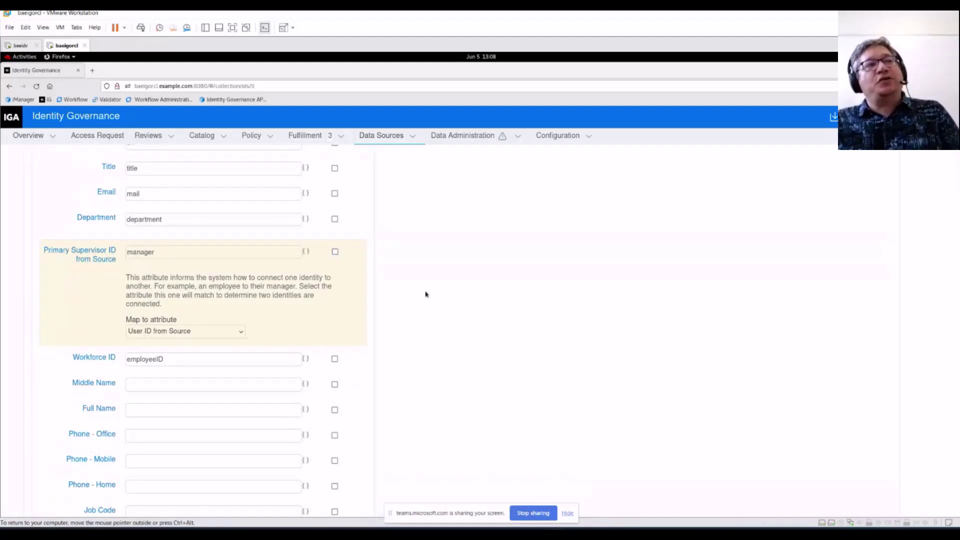
scroll(435, 321, "up", 1)
scroll(436, 320, "up", 5)
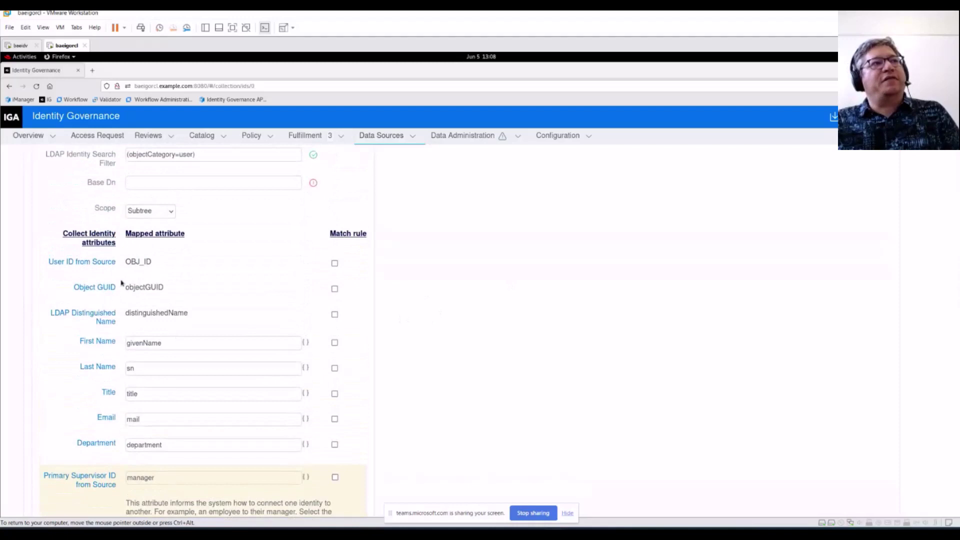
Highlight OBJ_ID as User ID from Source, then review the mappings: Department, manager, employeeID.
double_click(149, 262)
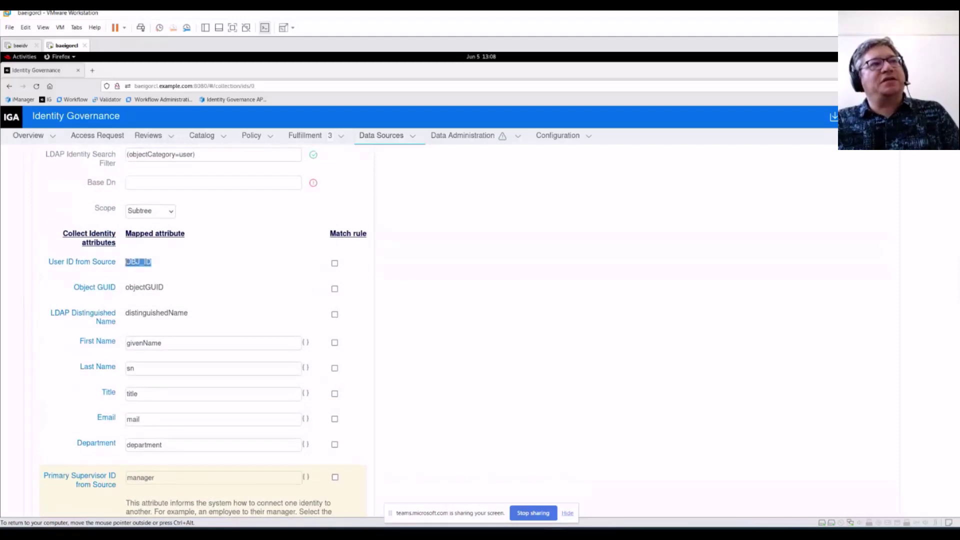
scroll(235, 283, "up", 5)
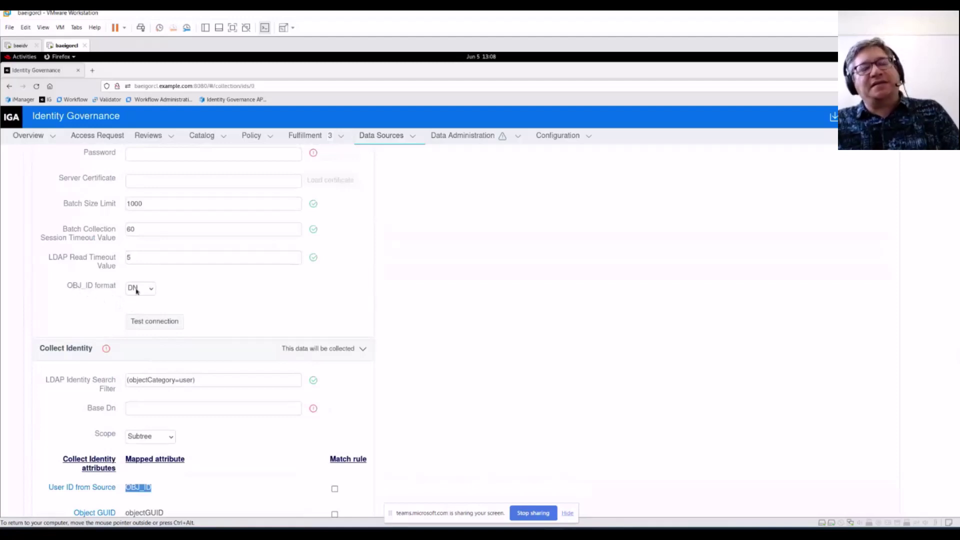
left_click(433, 438)
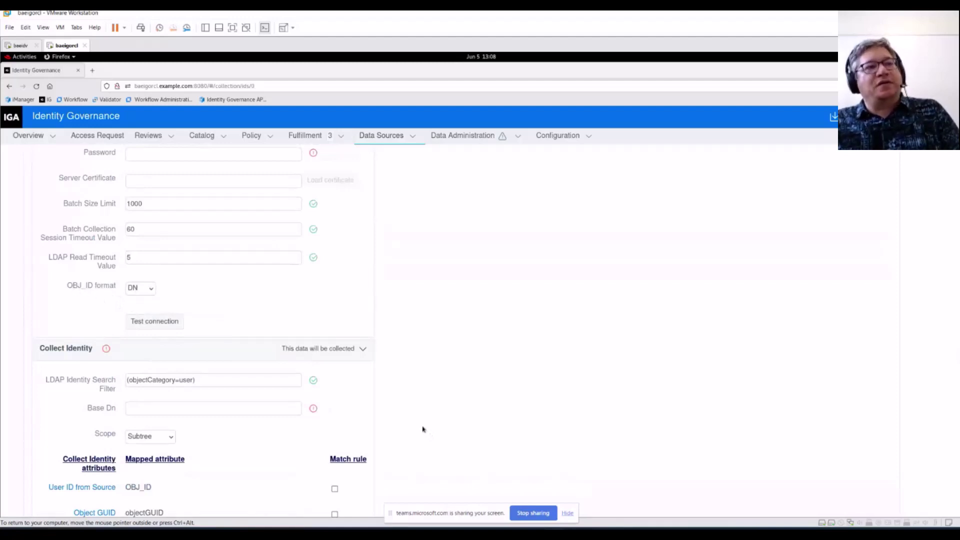
scroll(414, 419, "down", 5)
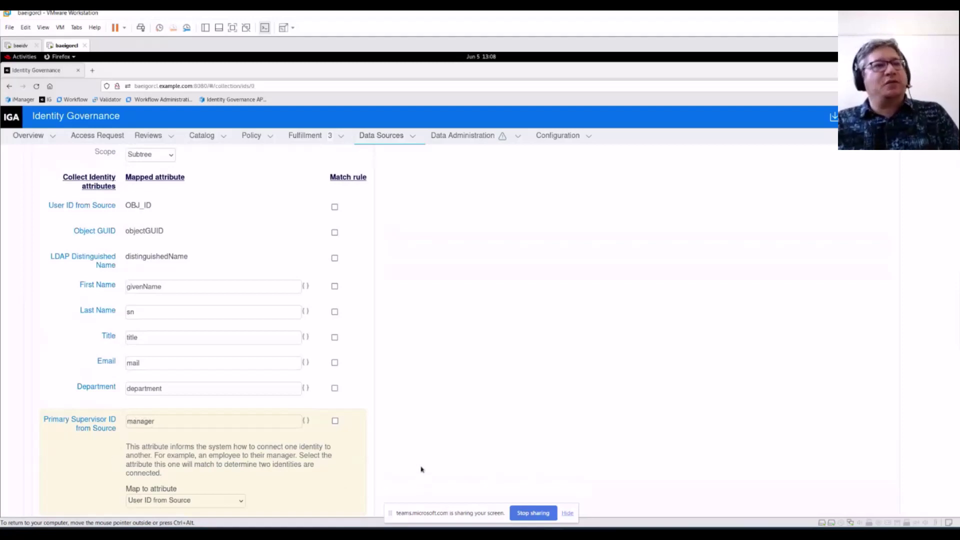
scroll(411, 415, "down", 4)
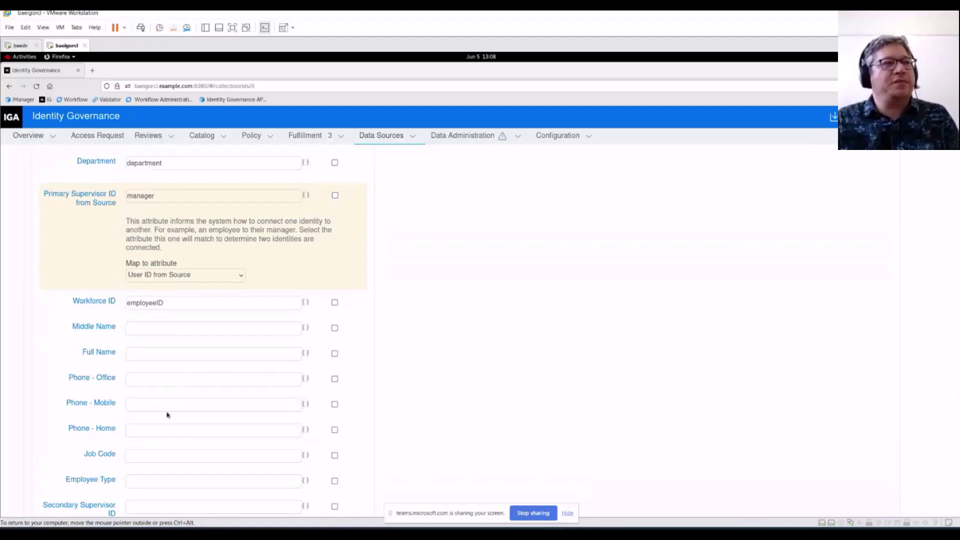
scroll(167, 414, "down", 8)
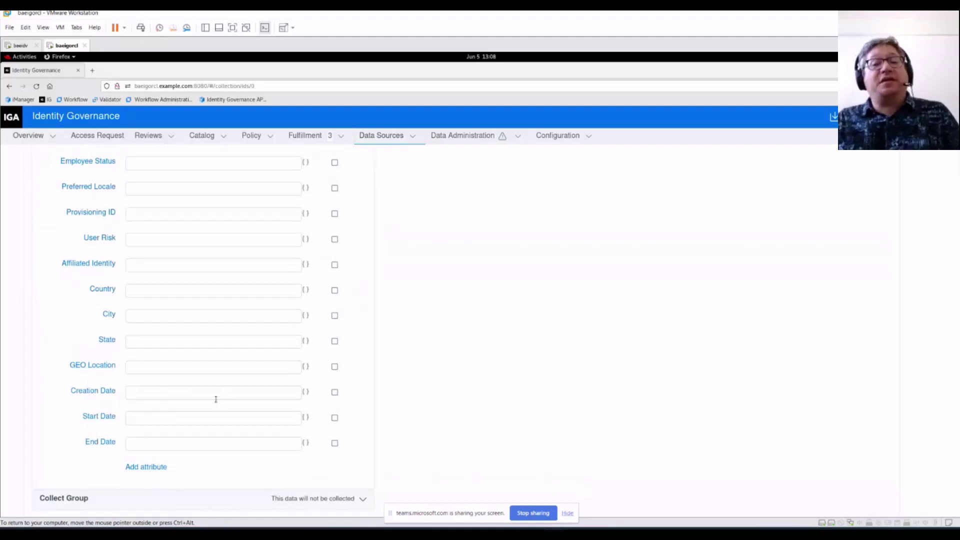
scroll(413, 401, "up", 3)
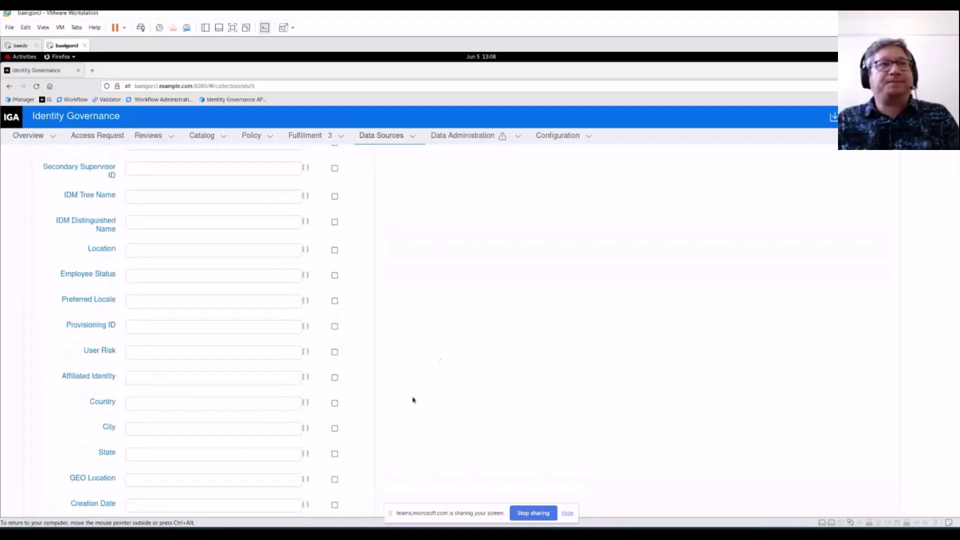
Open the AD application source under Data Sources > Applications.
left_click(388, 136)
left_click(398, 174)
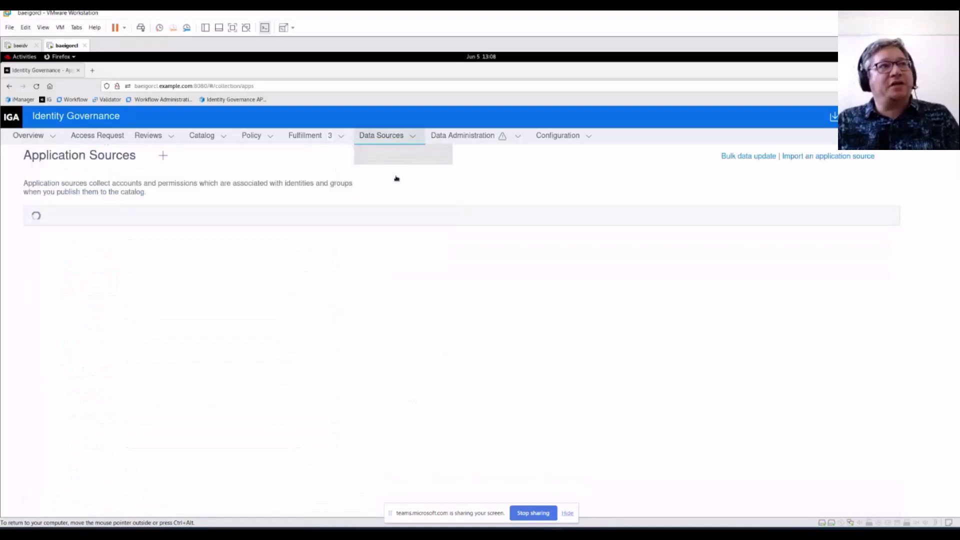
left_click(39, 248)
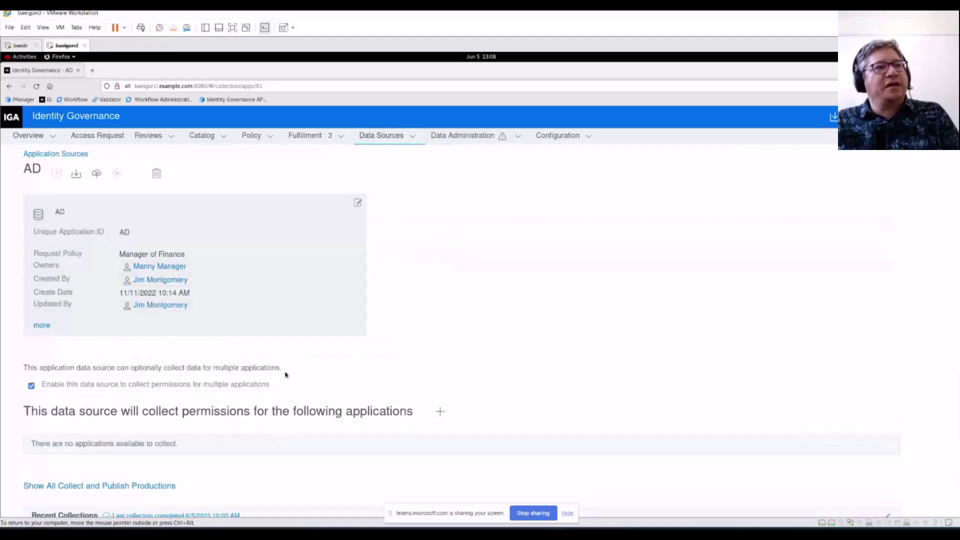
scroll(285, 375, "down", 3)
Show the AD Account collector's Service Parameters (port 636) and Collect Account filter (objectCategory=user).
left_click(123, 426)
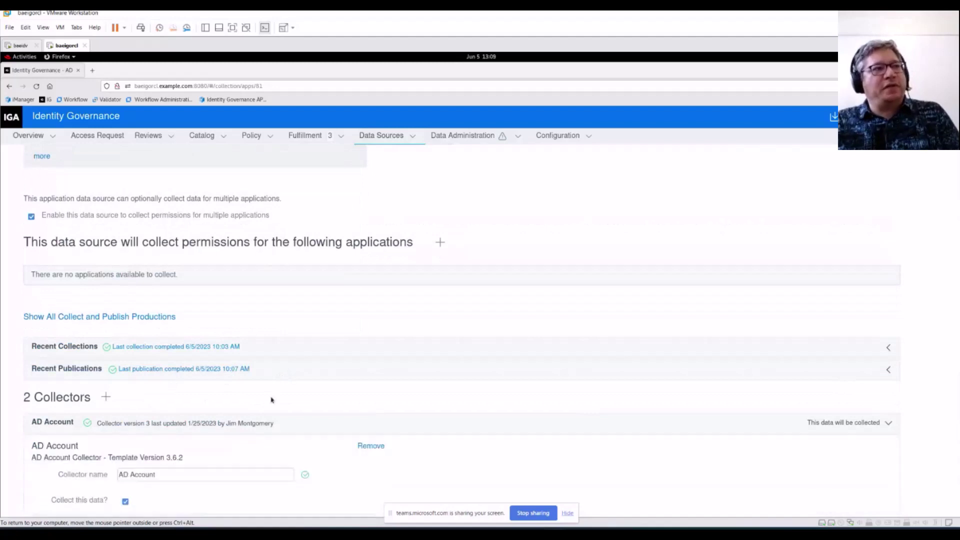
scroll(300, 390, "down", 1)
scroll(318, 385, "down", 3)
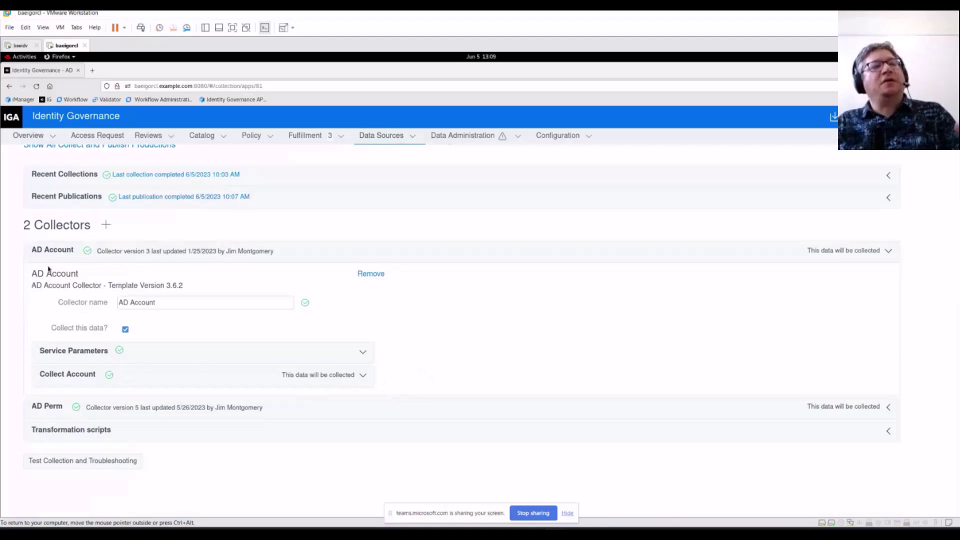
left_click(151, 355)
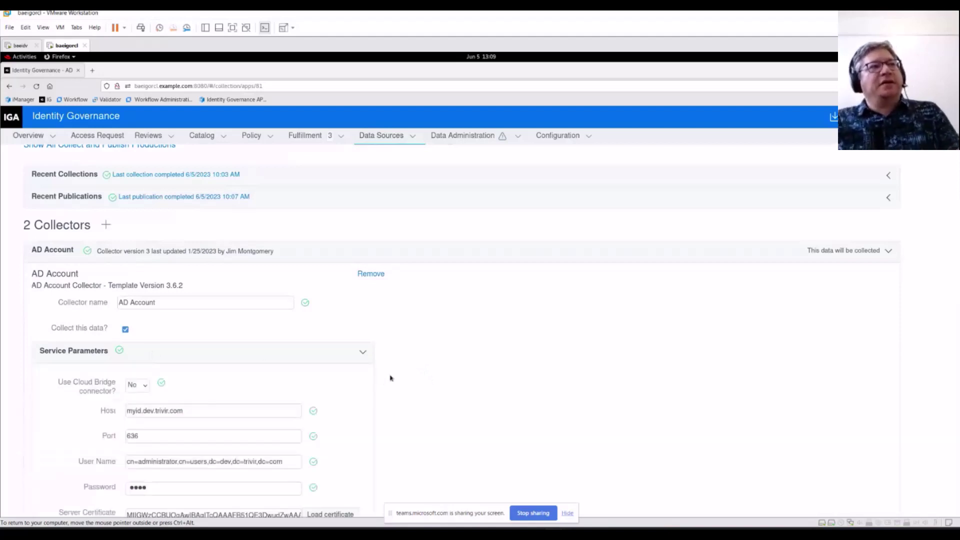
scroll(390, 377, "down", 3)
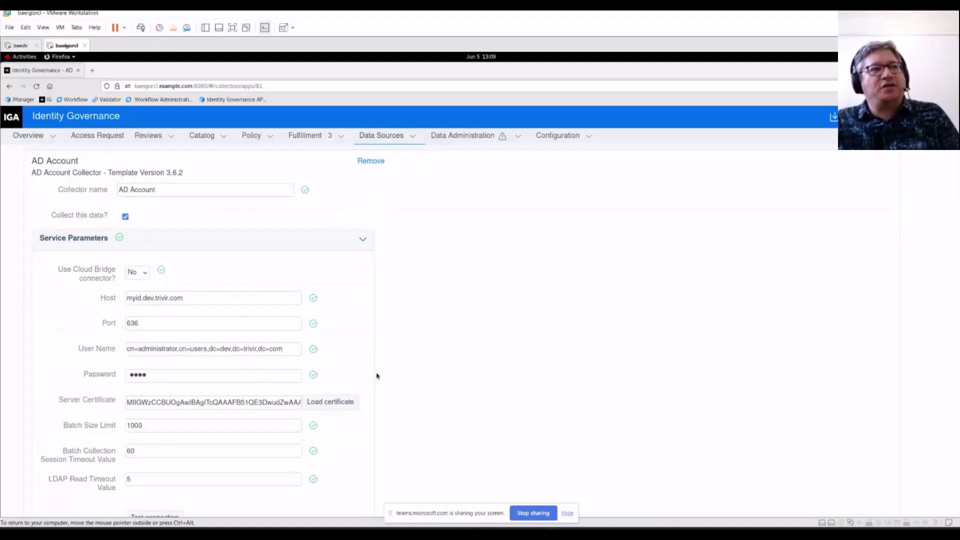
scroll(377, 375, "down", 4)
left_click(270, 378)
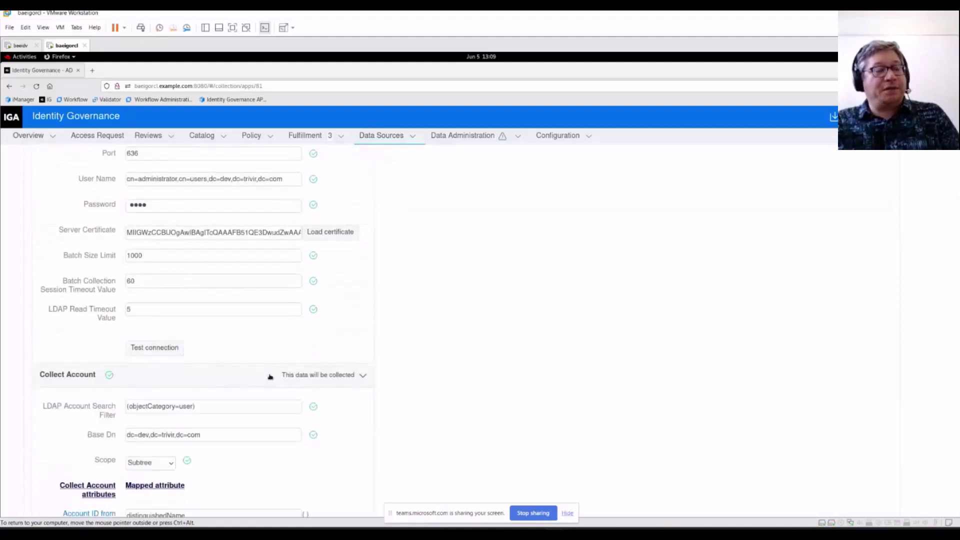
View the AD_UACDisabled_Convert transform script on the Account Disabled mapping, then close it unchanged.
scroll(283, 421, "down", 1)
scroll(283, 422, "down", 5)
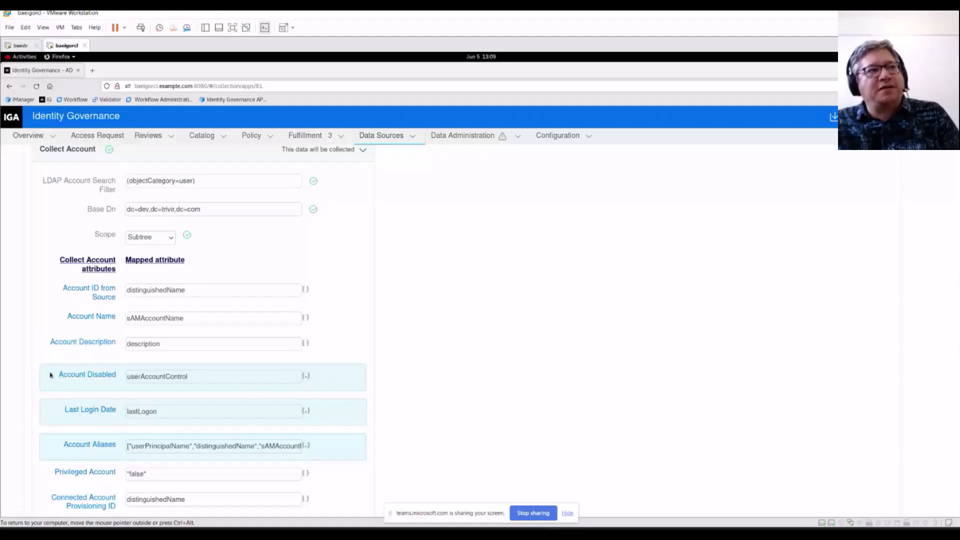
left_click(307, 379)
scroll(373, 419, "down", 2)
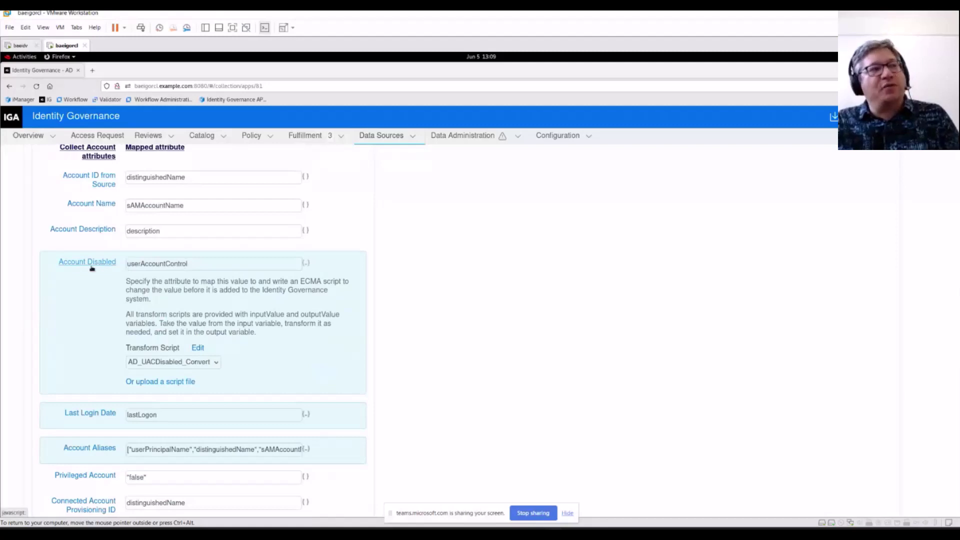
left_click(197, 349)
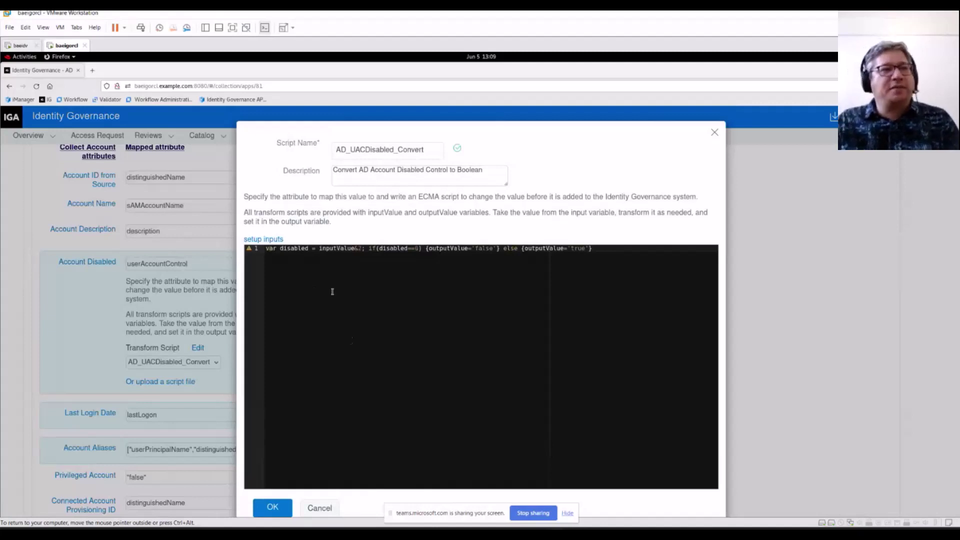
left_click(321, 510)
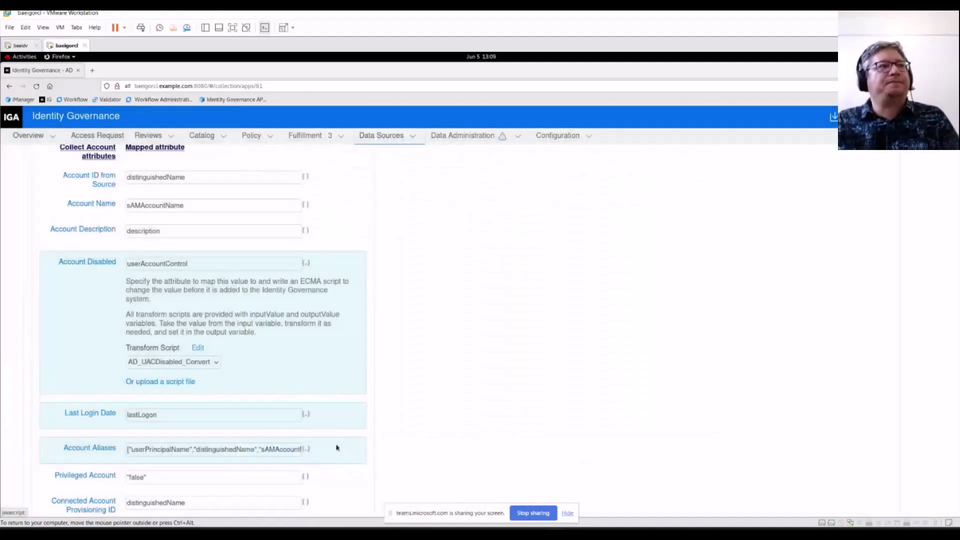
scroll(398, 446, "down", 3)
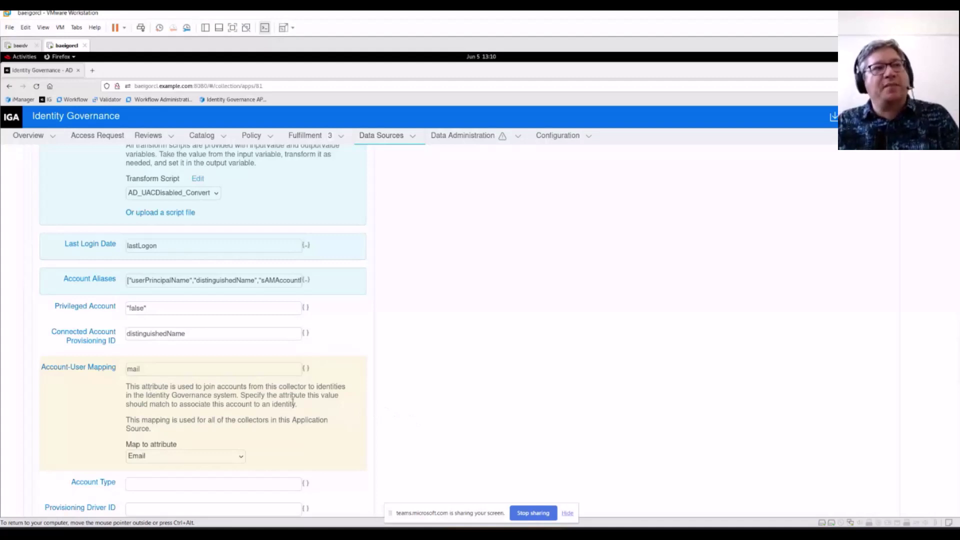
scroll(384, 407, "down", 3)
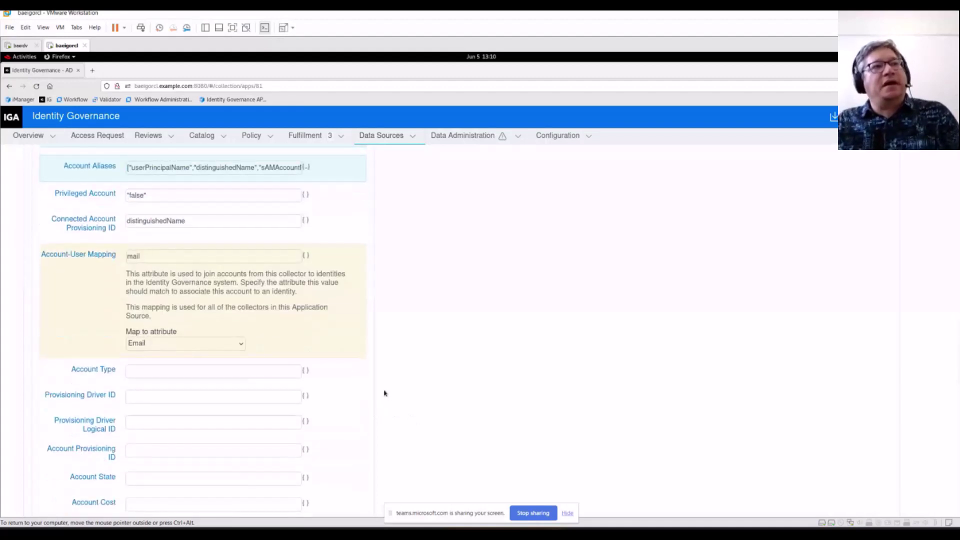
scroll(383, 392, "down", 6)
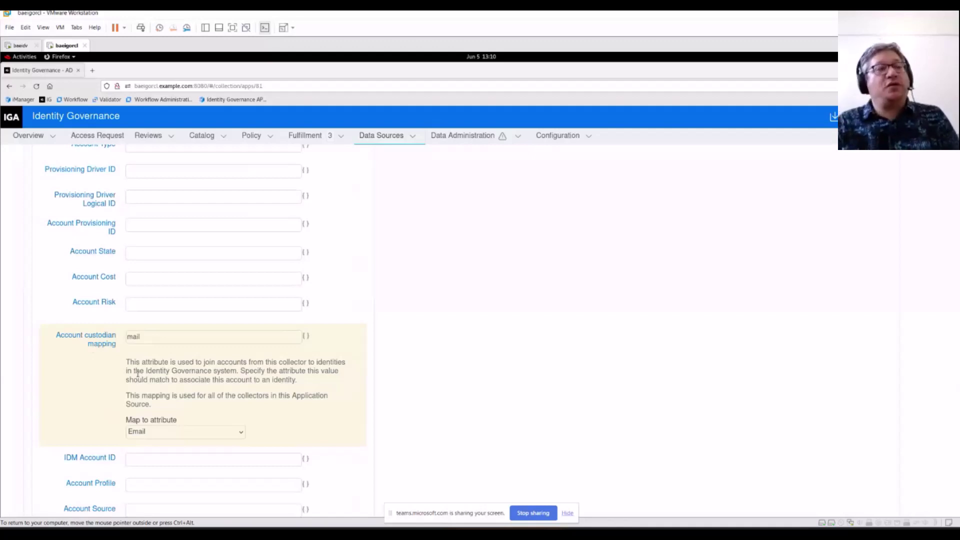
scroll(141, 304, "up", 4)
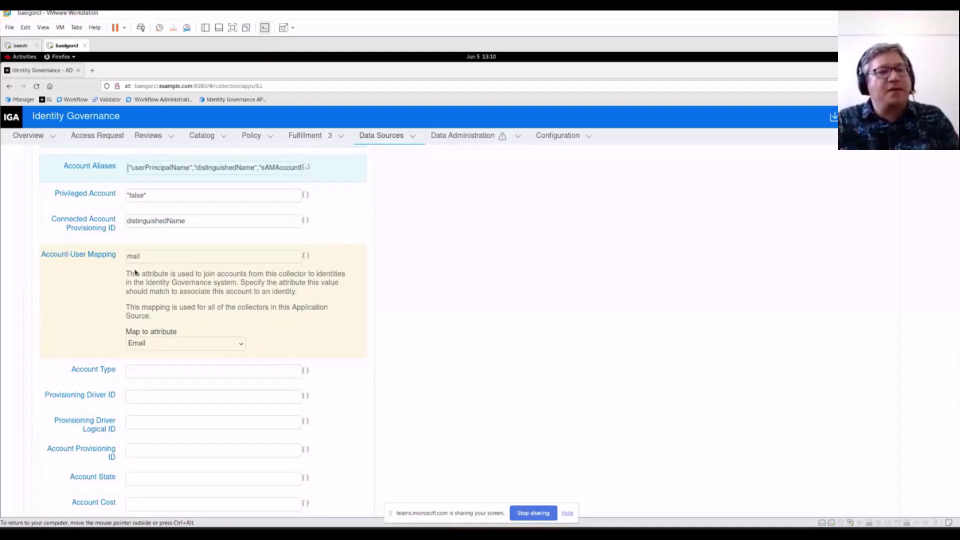
scroll(269, 353, "down", 5)
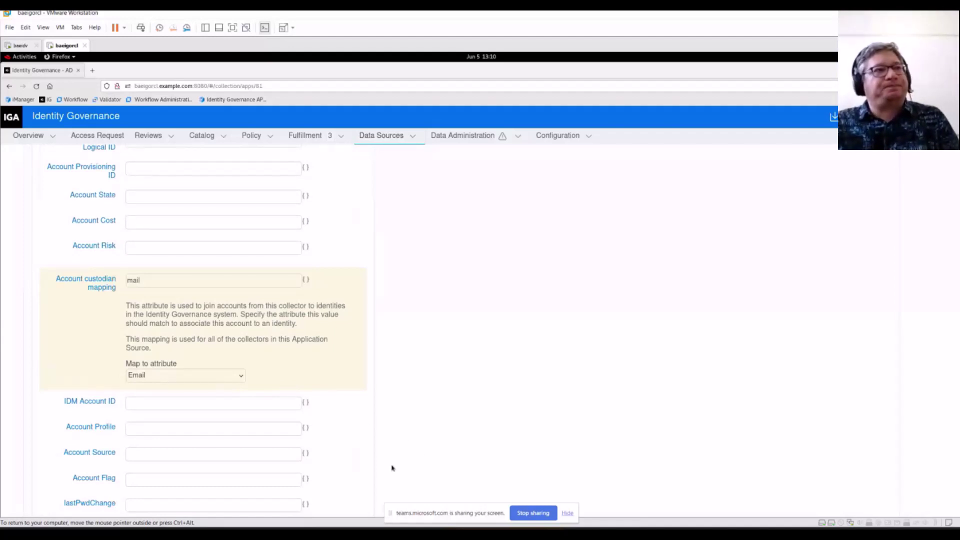
scroll(384, 457, "down", 5)
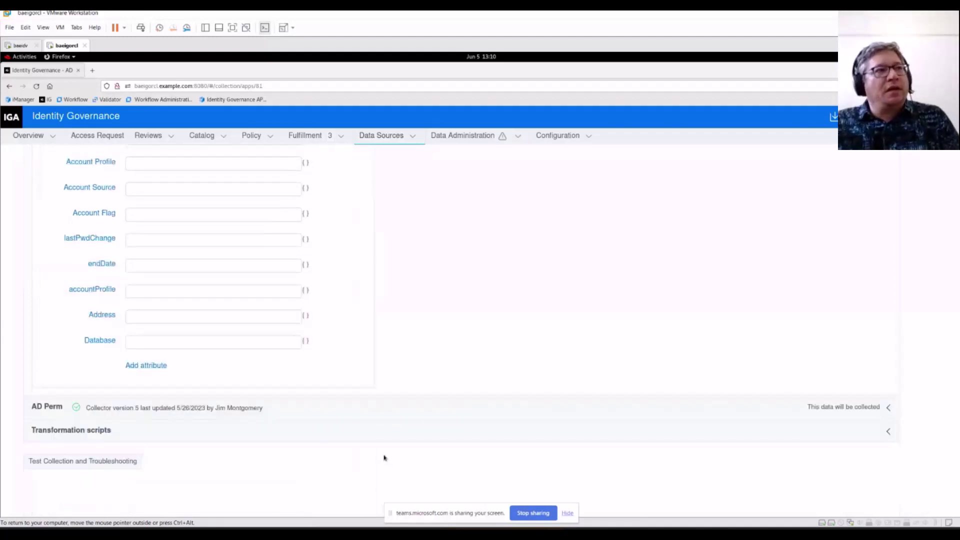
Expand the AD Perm collector, briefly opening and closing its Service Parameters and Collect Permission sections.
left_click(207, 409)
scroll(454, 403, "down", 4)
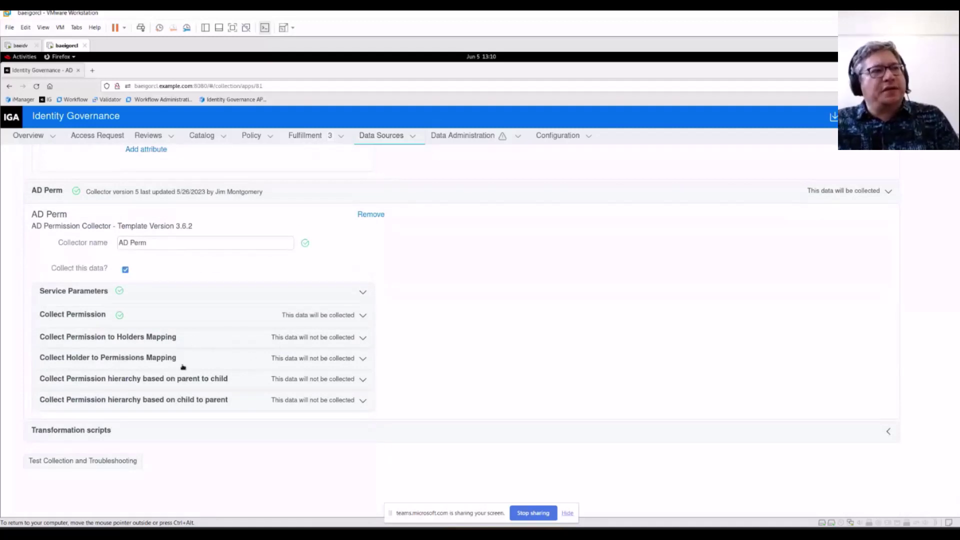
left_click(132, 297)
scroll(425, 361, "down", 5)
scroll(310, 315, "up", 1)
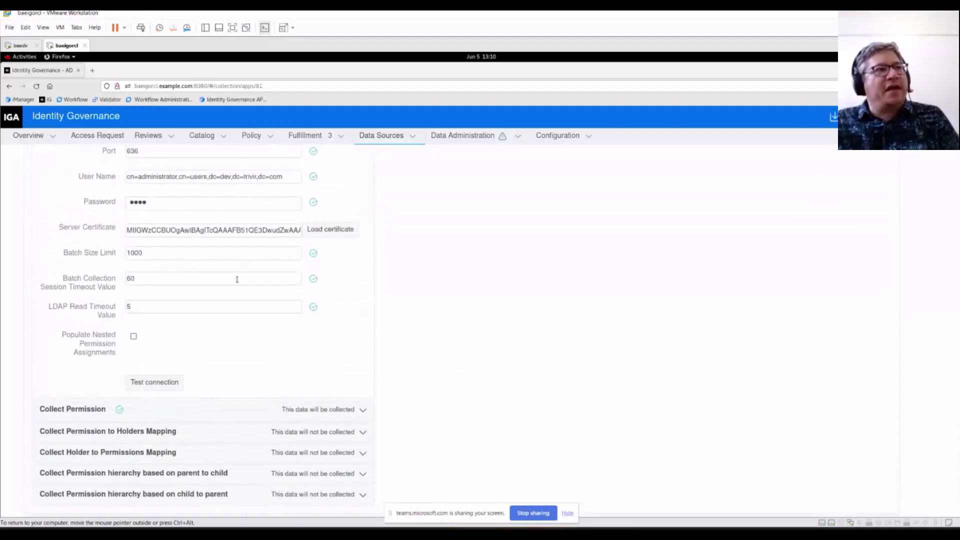
scroll(208, 181, "up", 4)
left_click(237, 181)
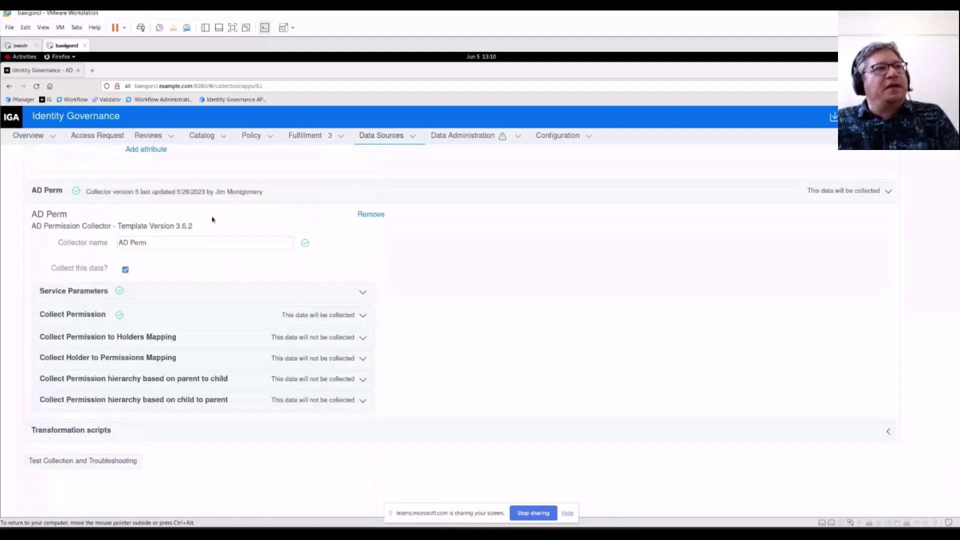
left_click(185, 316)
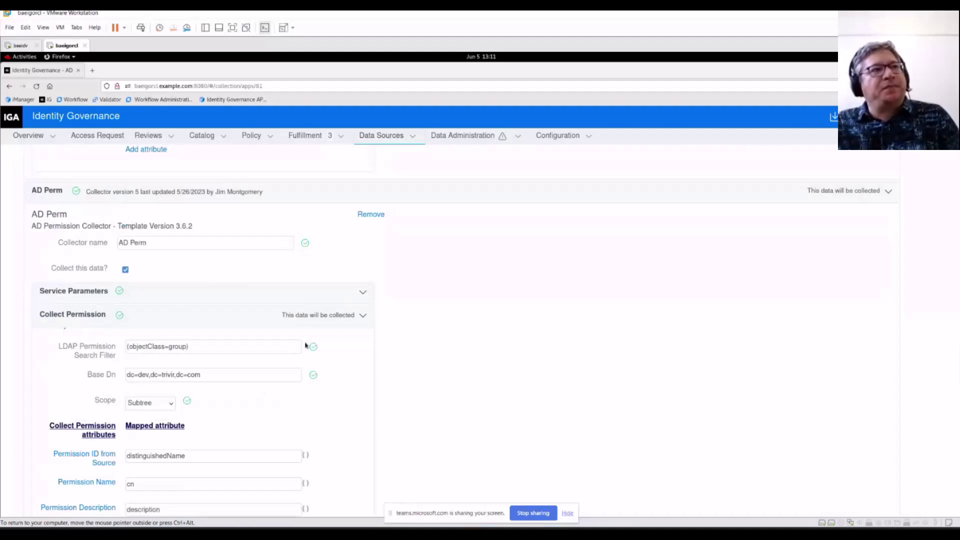
left_click(304, 318)
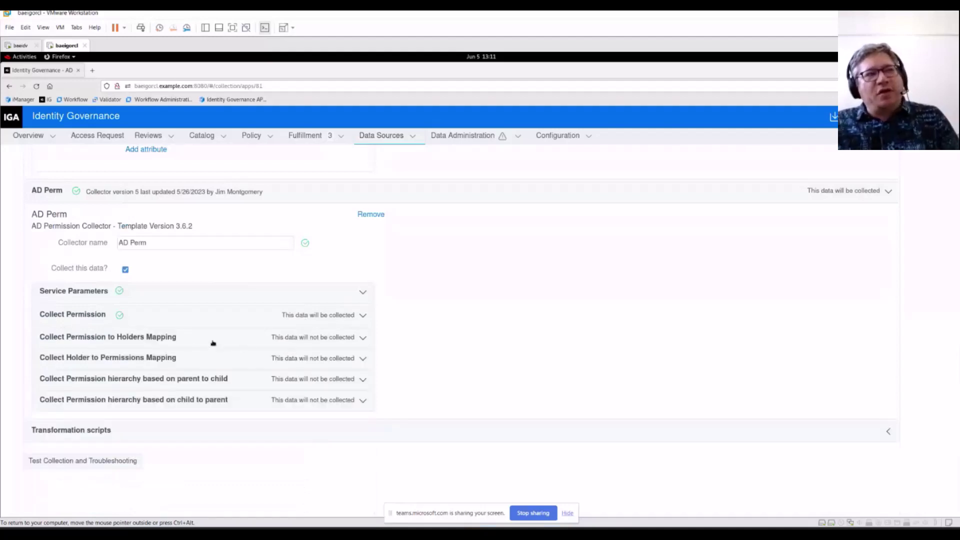